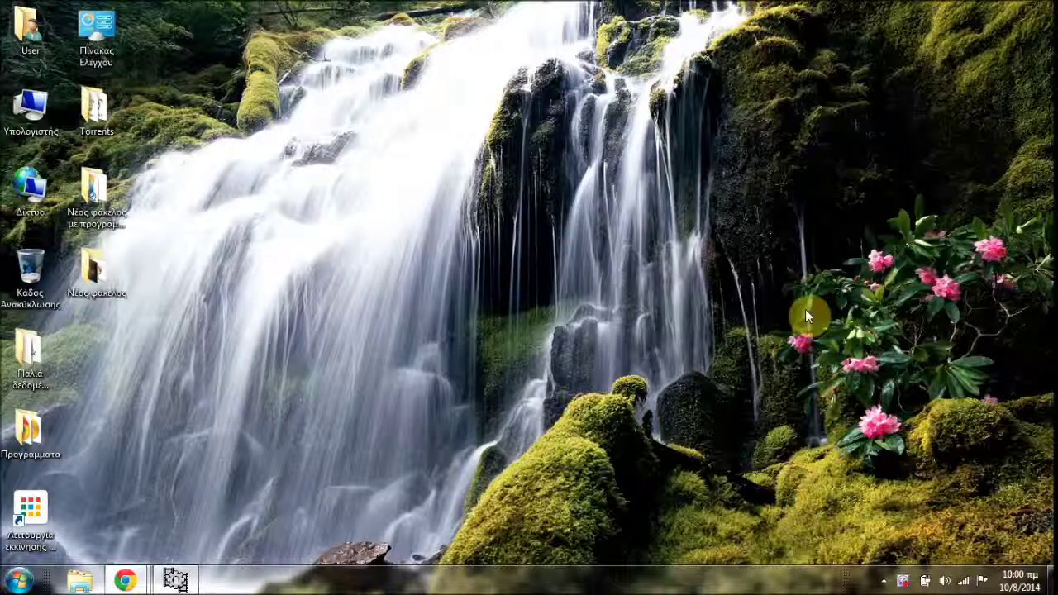
# Switch to the Google window in Chrome and search the web for "virtualdub".
pyautogui.moveTo(124, 580)
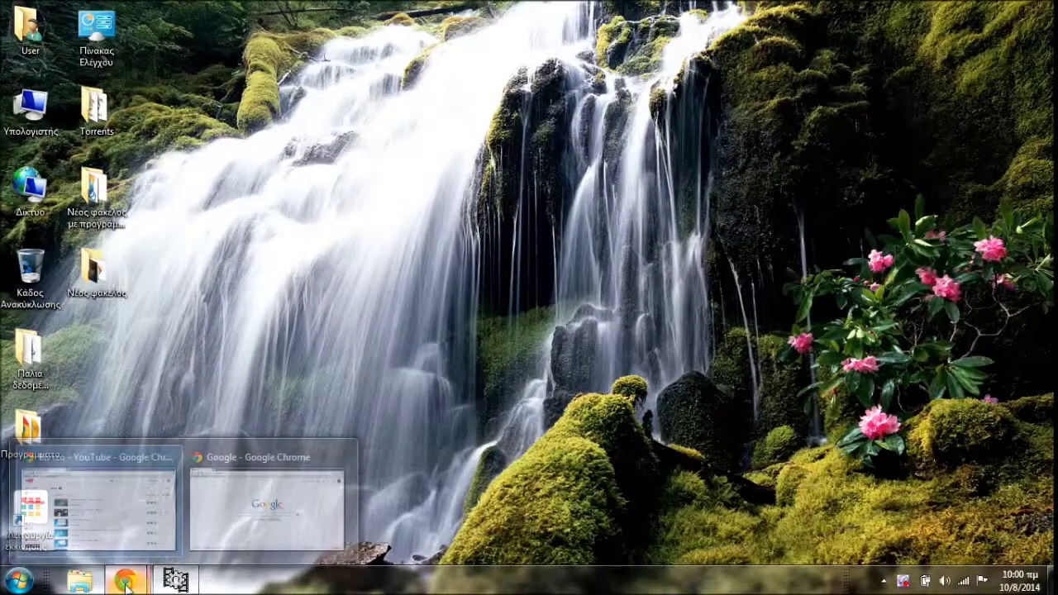
pyautogui.click(236, 508)
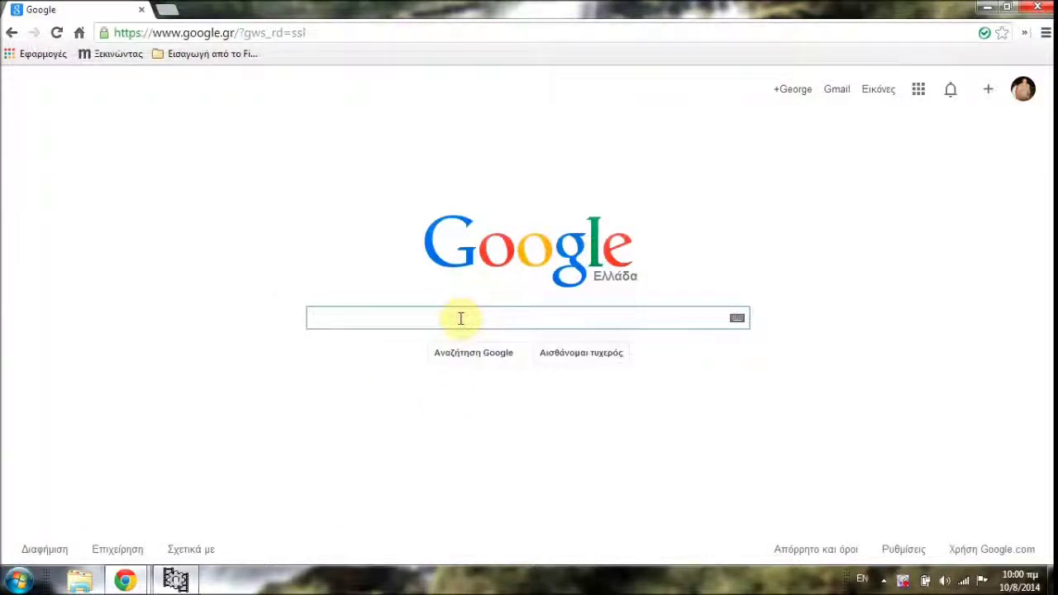
pyautogui.write('virtu')
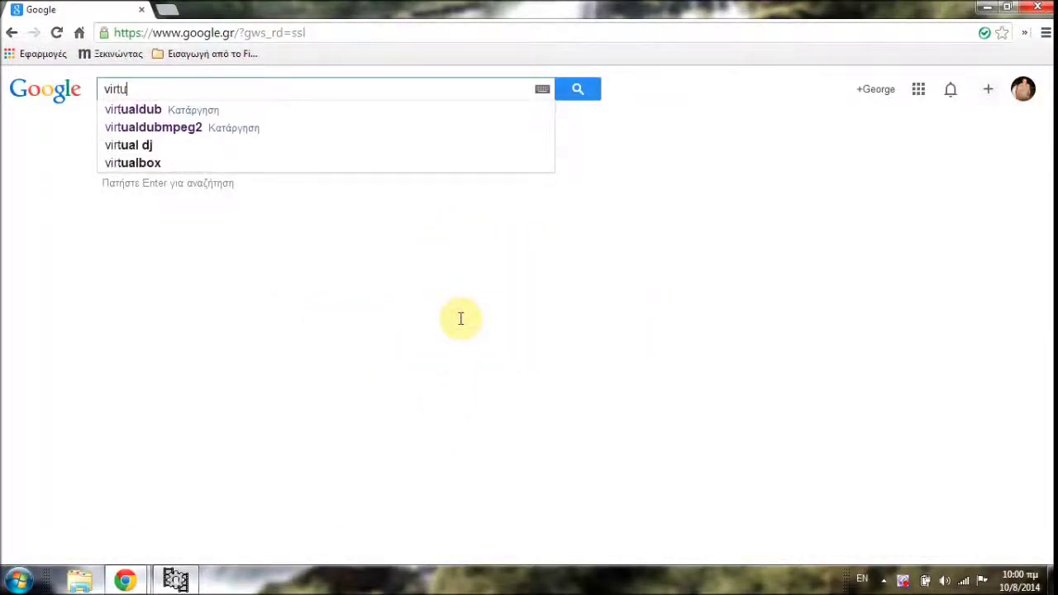
pyautogui.write('aldub')
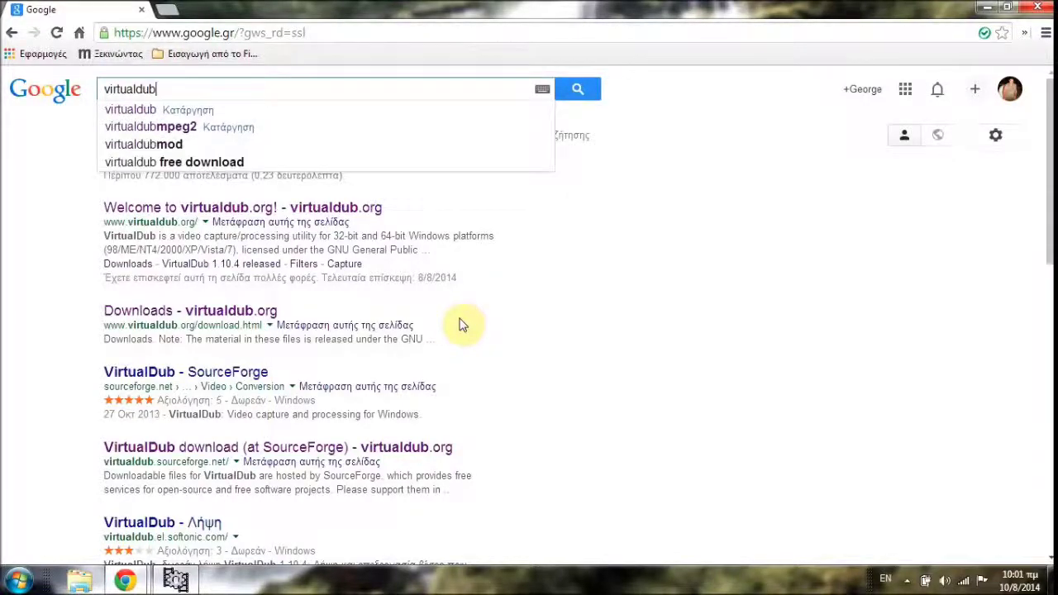
pyautogui.press('Return')
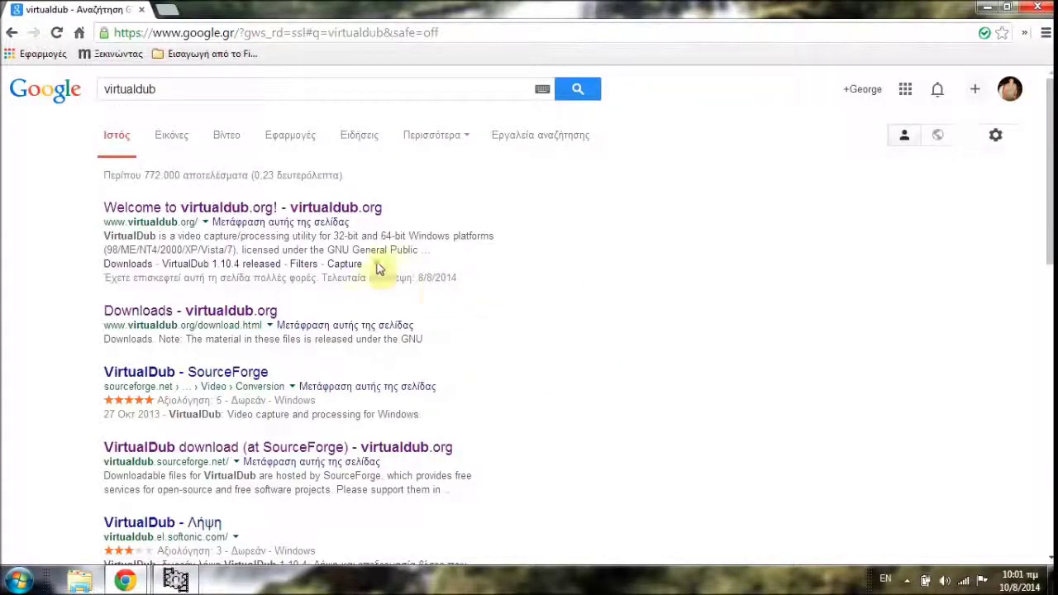
# Open virtualdub.org, go to its SourceForge download page, review the 32-bit and 64-bit release builds, and minimise the browser.
pyautogui.click(281, 207)
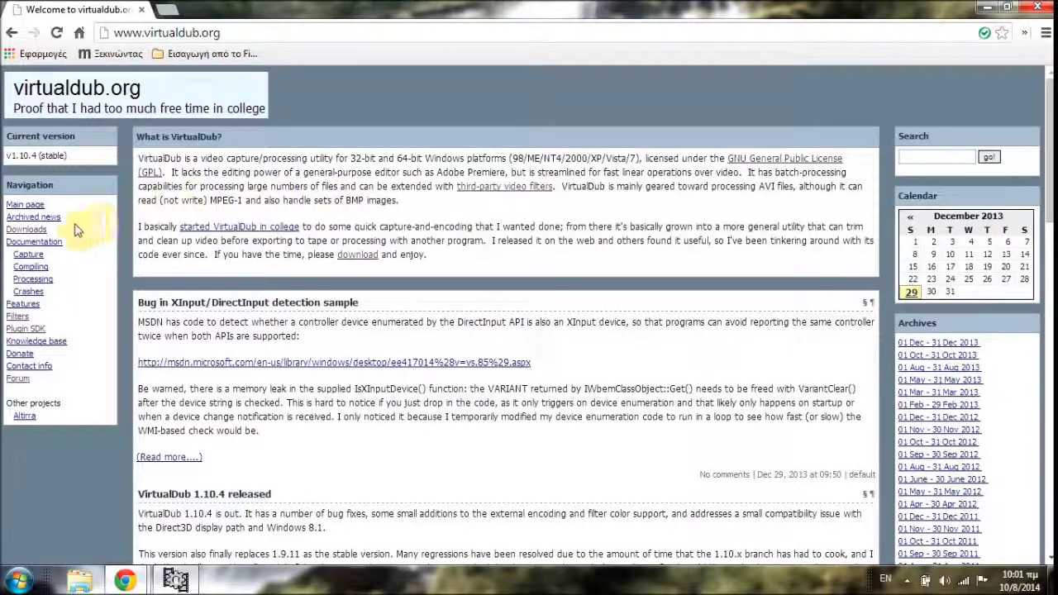
pyautogui.click(27, 228)
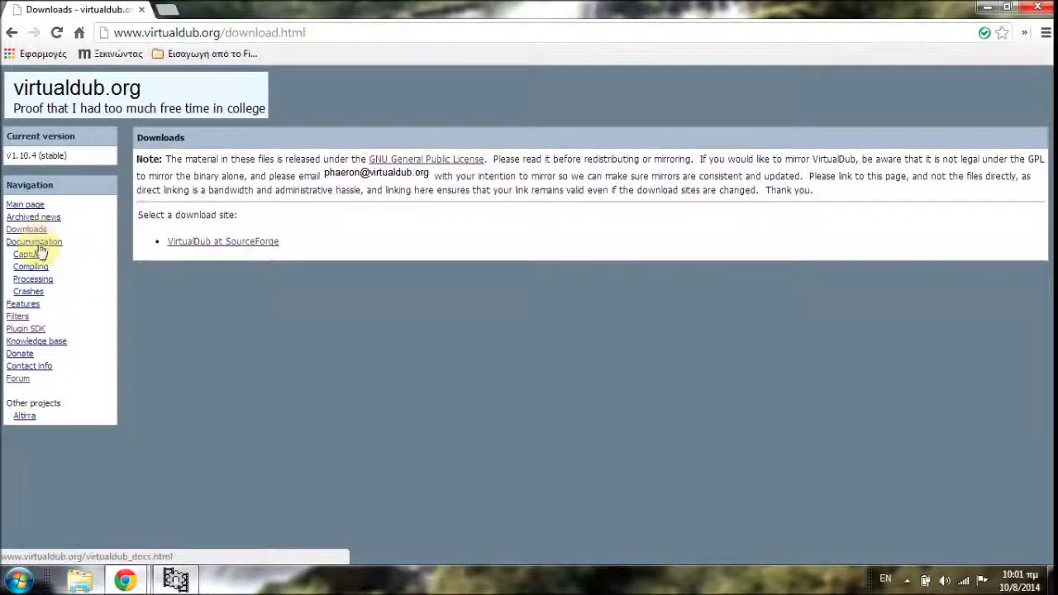
pyautogui.click(219, 244)
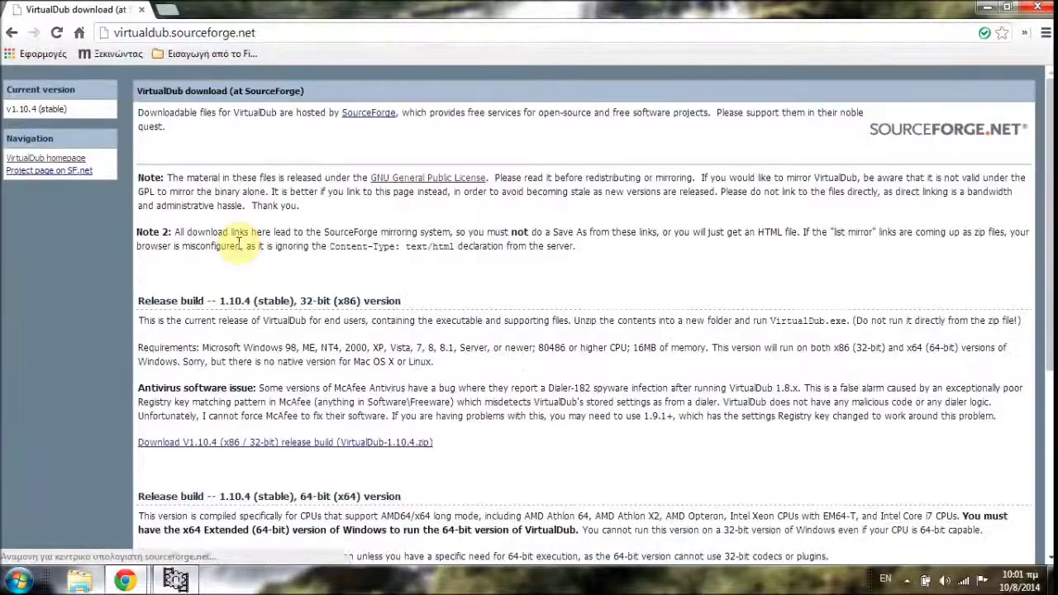
pyautogui.scroll(-1, 516, 262)
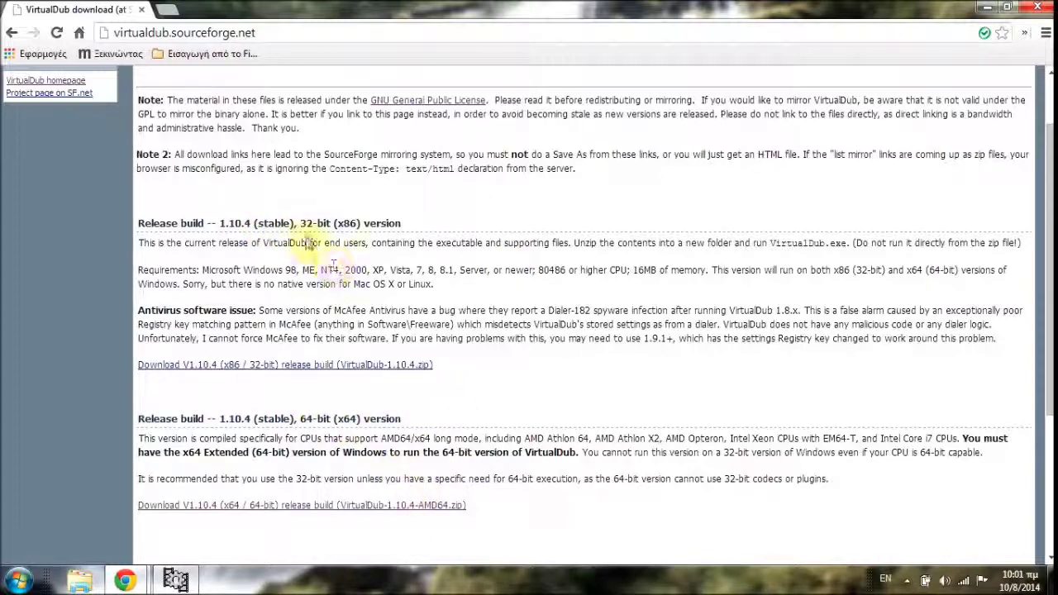
pyautogui.scroll(-1, 522, 392)
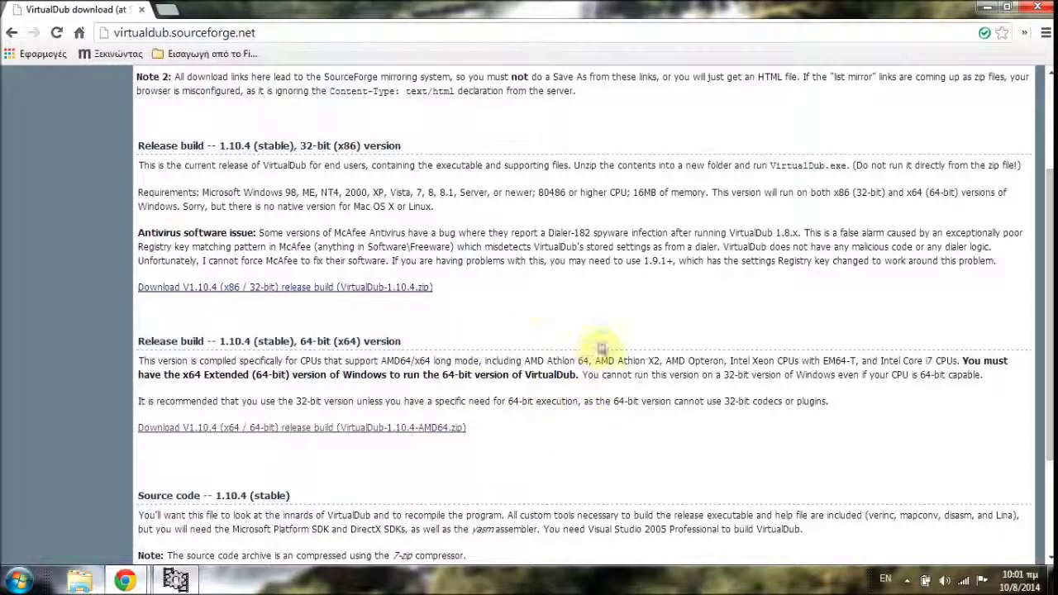
pyautogui.click(986, 8)
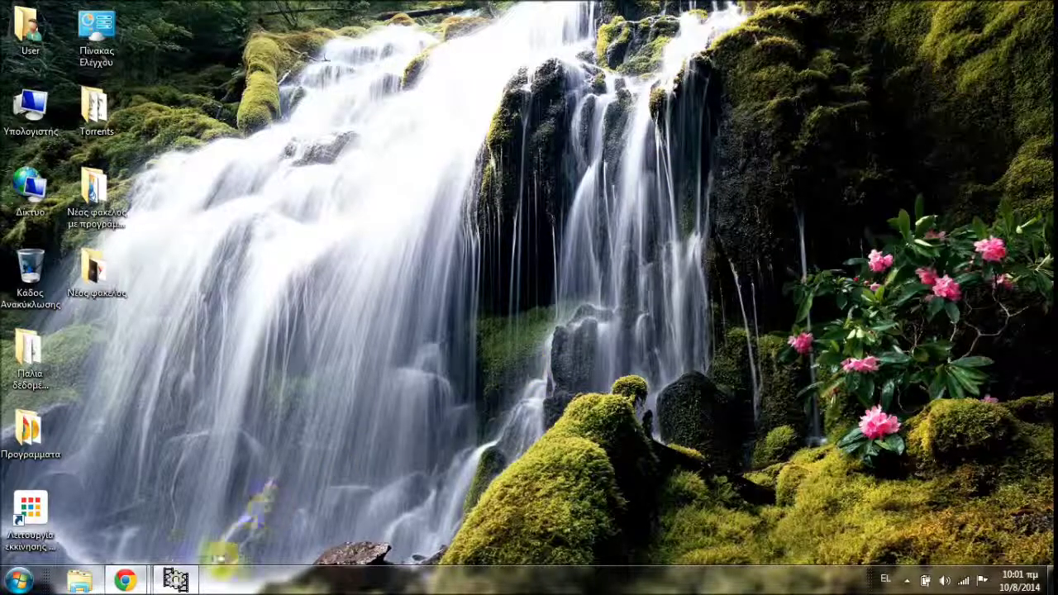
pyautogui.click(175, 579)
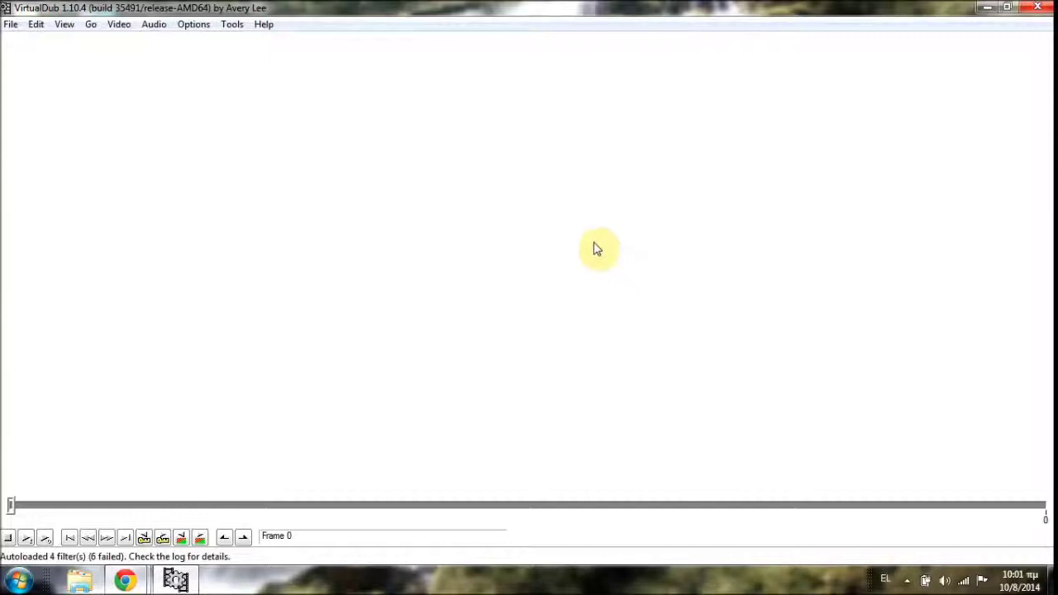
pyautogui.click(10, 25)
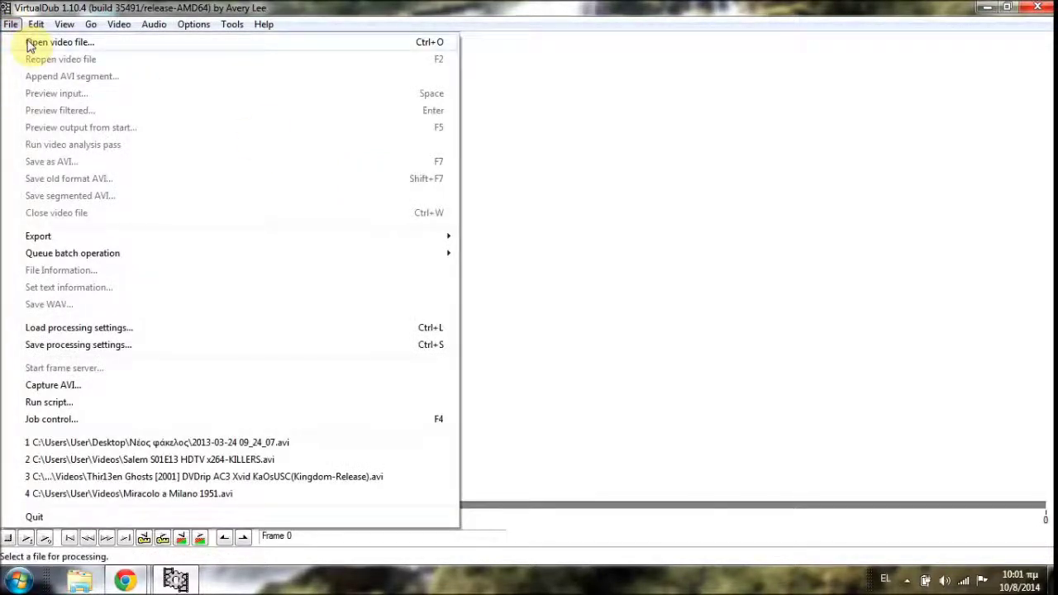
pyautogui.click(30, 42)
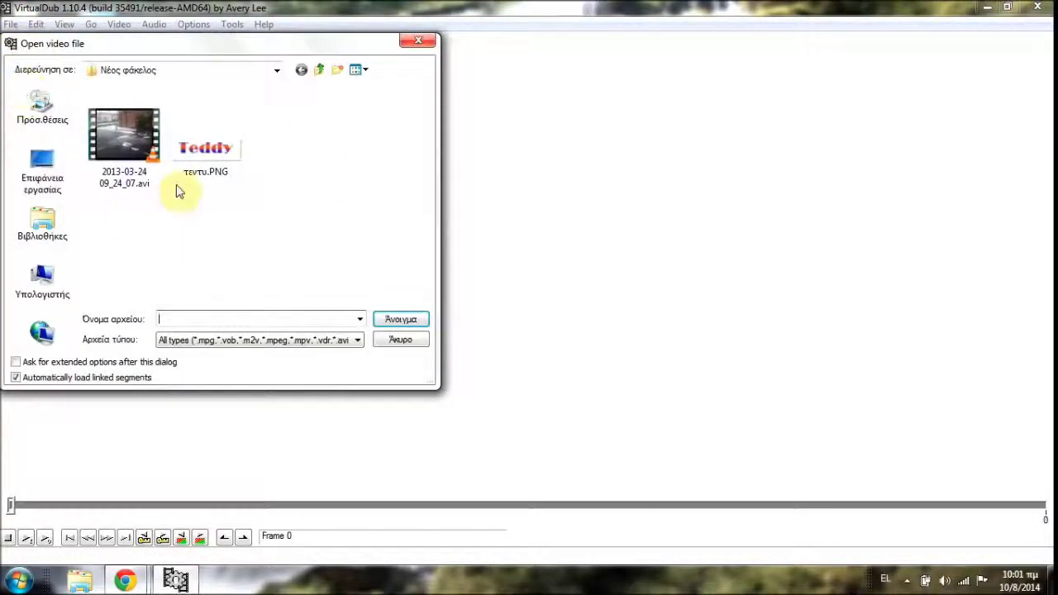
pyautogui.click(132, 140)
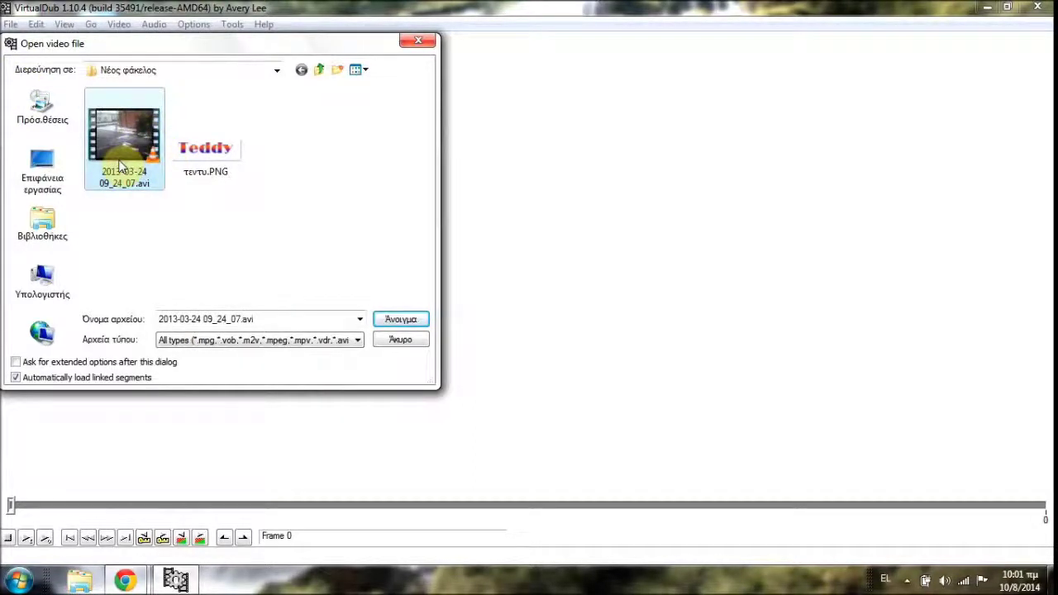
pyautogui.click(401, 320)
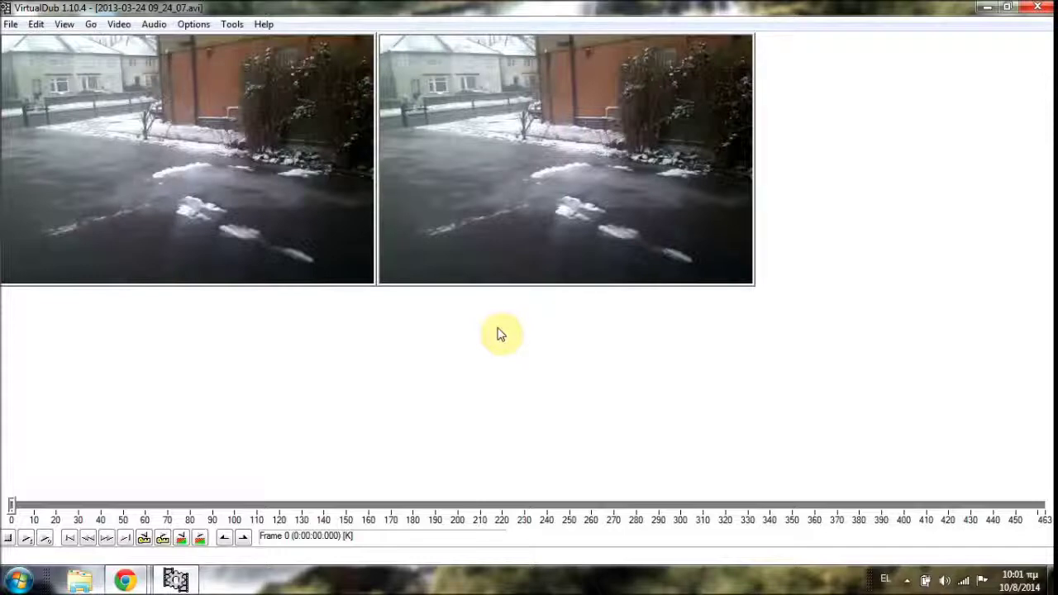
# Add the internal logo filter to the video's filter list.
pyautogui.click(120, 25)
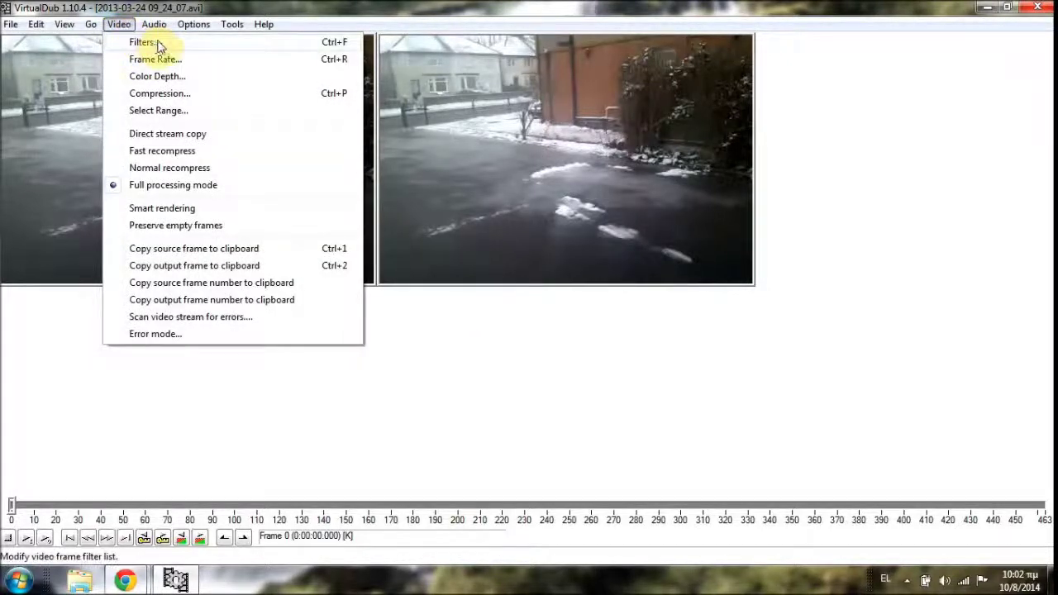
pyautogui.click(142, 43)
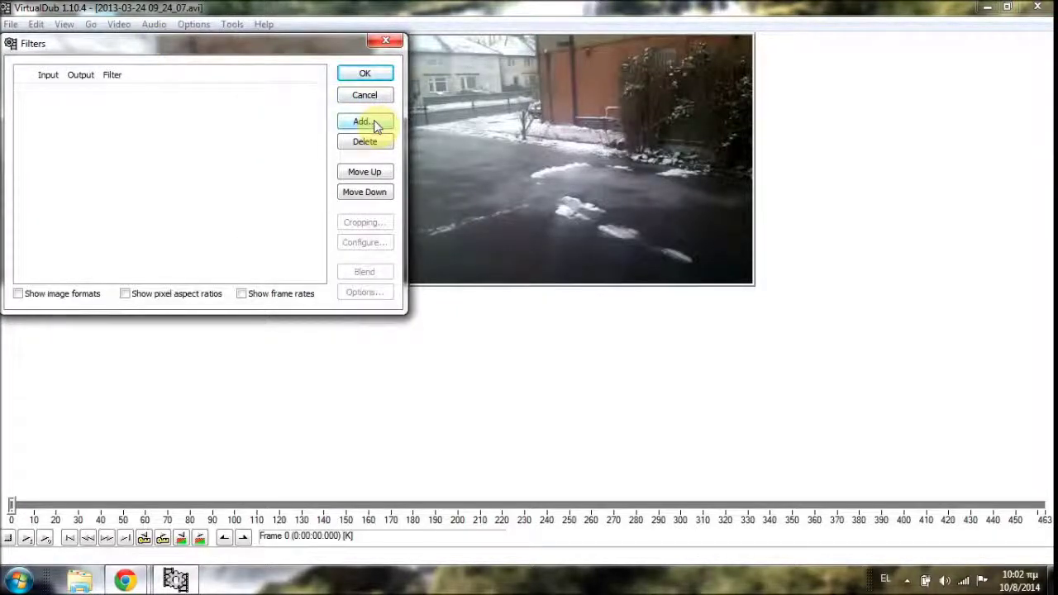
pyautogui.click(374, 124)
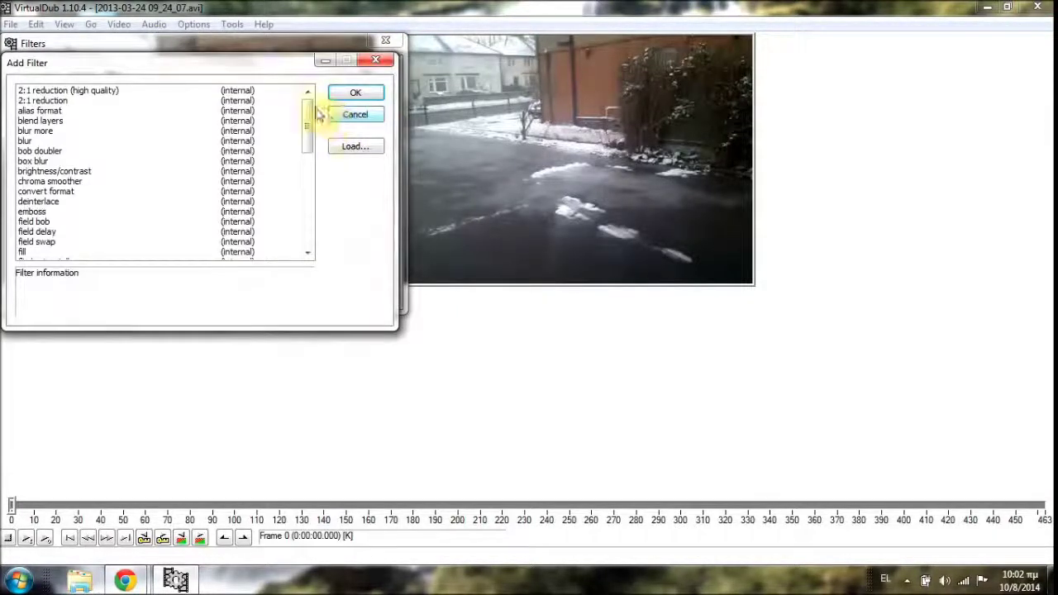
pyautogui.moveTo(312, 112); pyautogui.dragTo(300, 166)
pyautogui.click(25, 200)
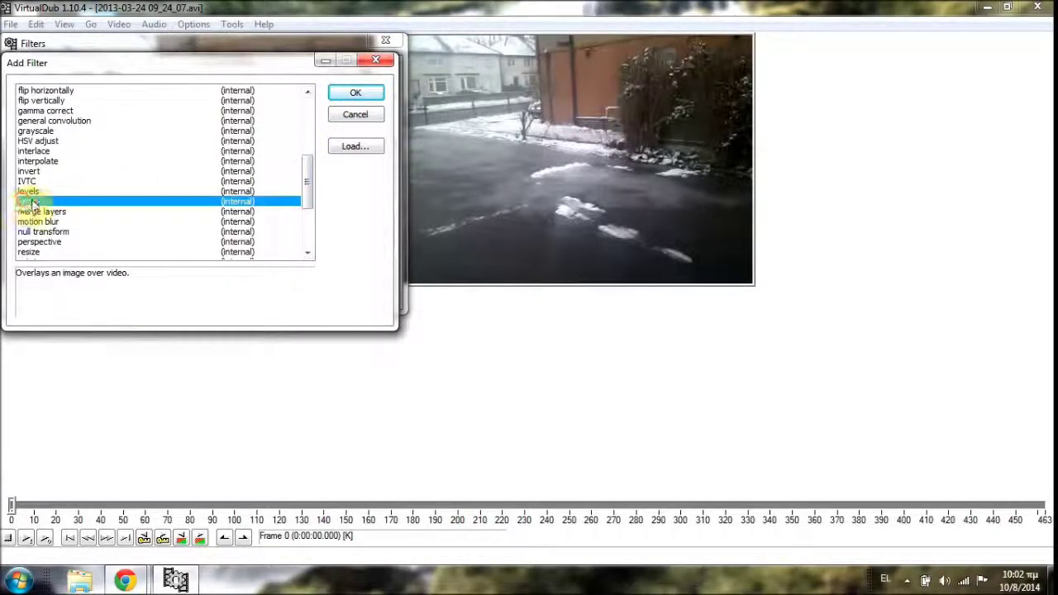
pyautogui.click(360, 96)
# Load τεντυ.PNG from the Νέος φάκελος folder on the desktop as the filter's logo image.
pyautogui.moveTo(176, 73); pyautogui.dragTo(193, 38)
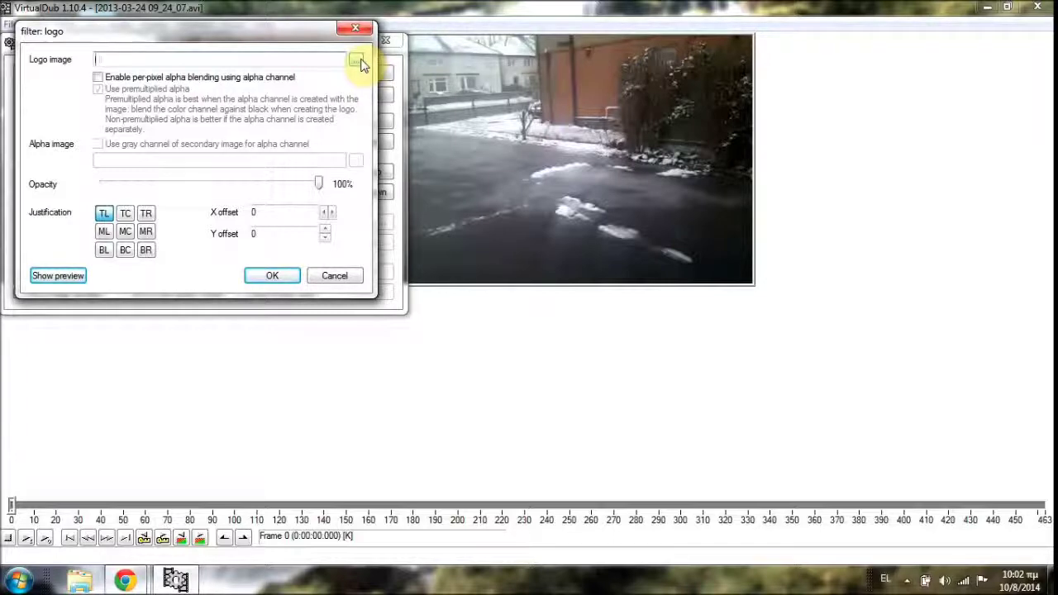
pyautogui.click(357, 61)
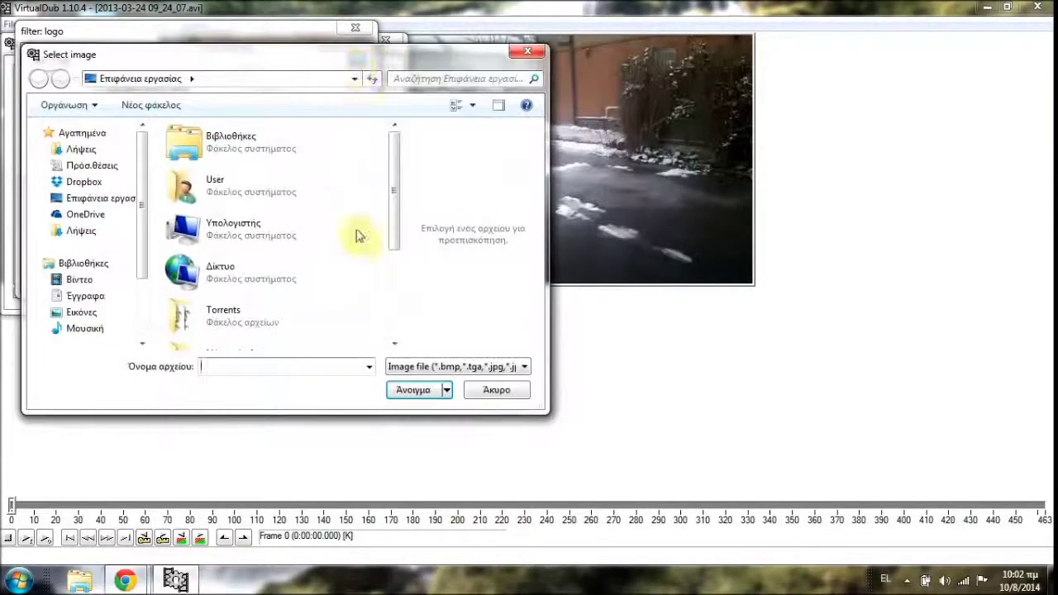
pyautogui.moveTo(388, 212); pyautogui.dragTo(394, 270)
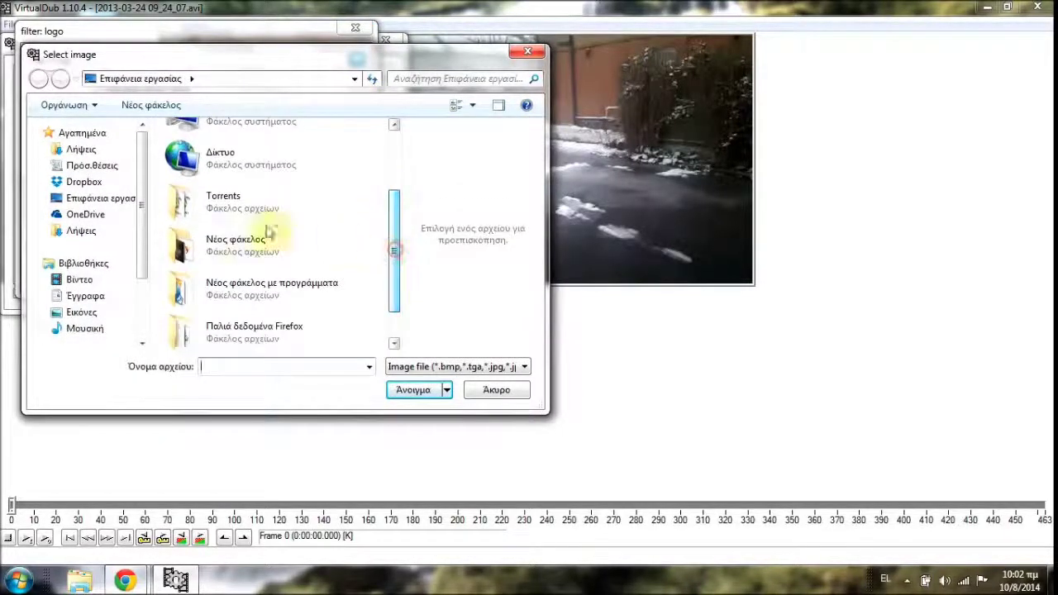
pyautogui.doubleClick(212, 243)
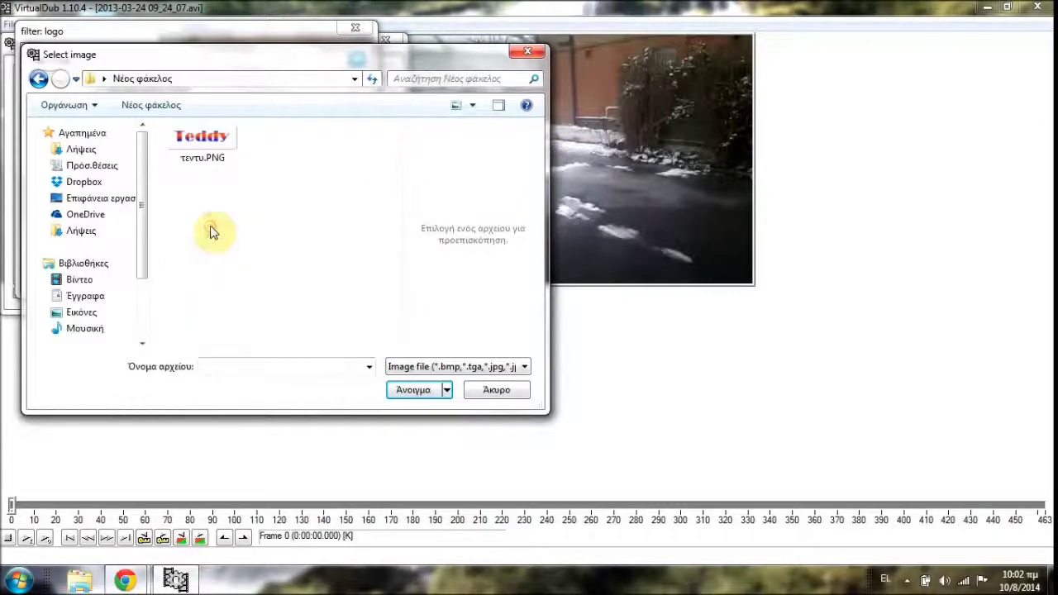
pyautogui.click(208, 149)
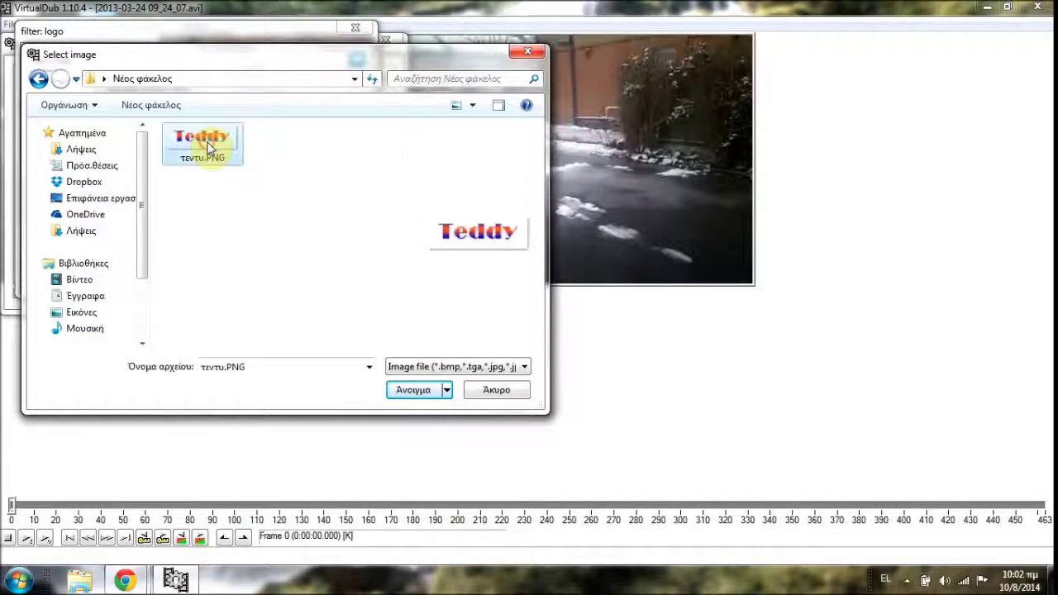
pyautogui.click(413, 392)
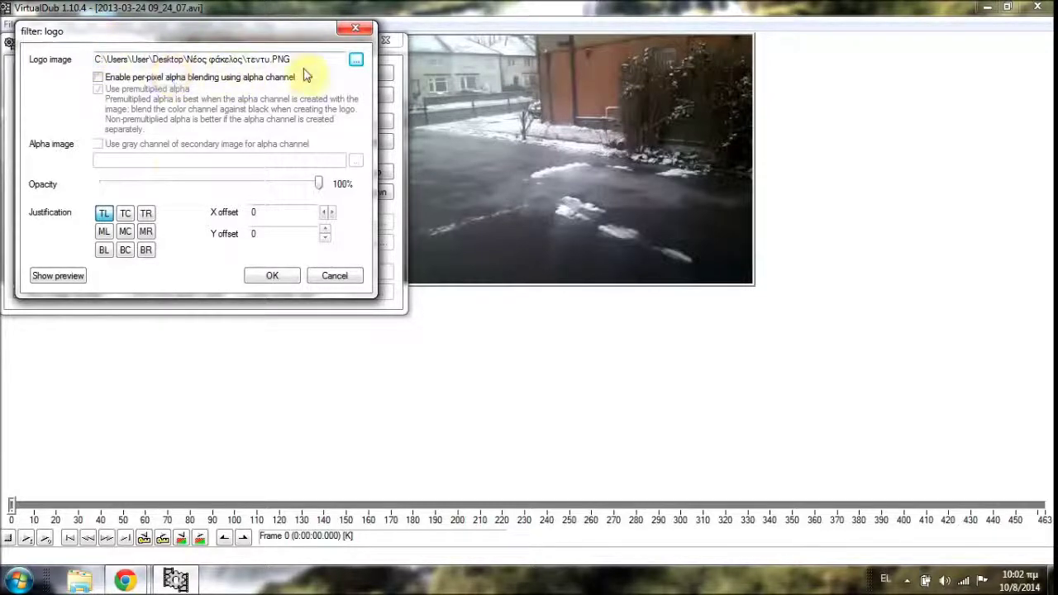
# Show the filter preview and enable per-pixel alpha blending using the alpha channel, with premultiplied alpha on.
pyautogui.click(54, 277)
pyautogui.moveTo(536, 36); pyautogui.dragTo(596, 22)
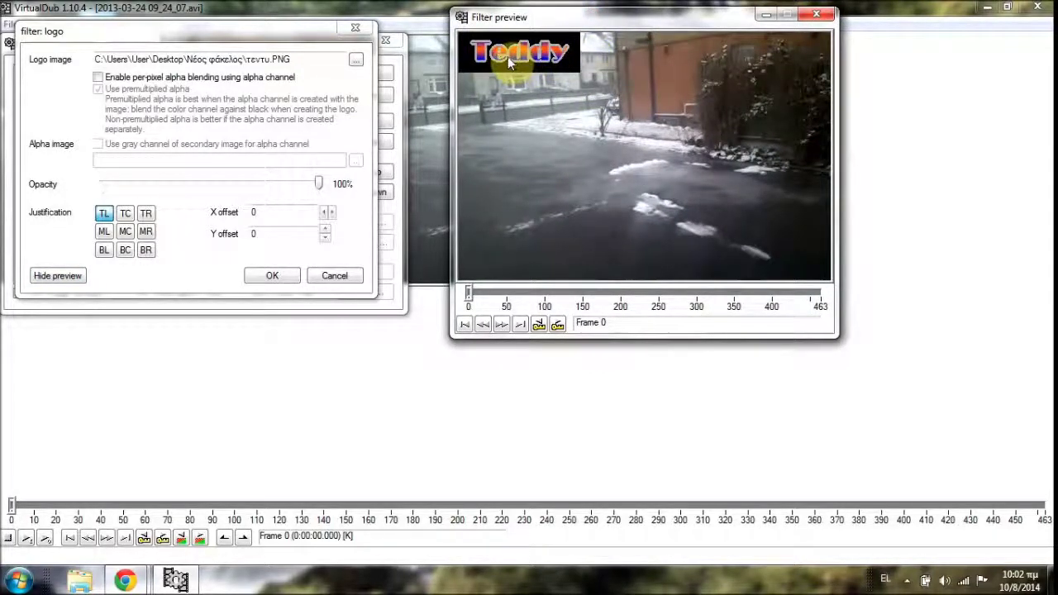
pyautogui.click(97, 78)
pyautogui.click(98, 88)
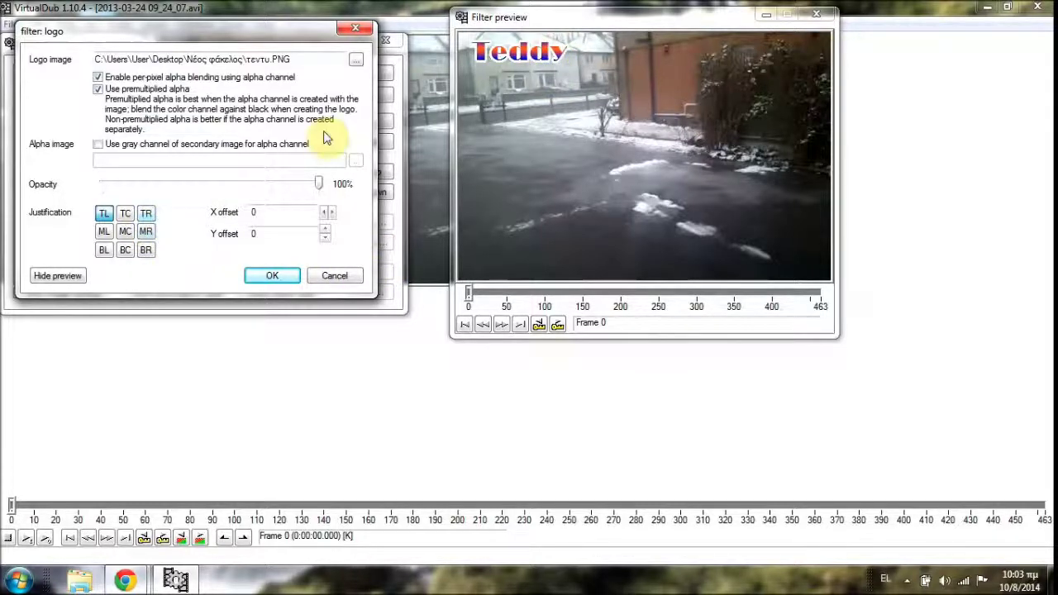
pyautogui.click(97, 77)
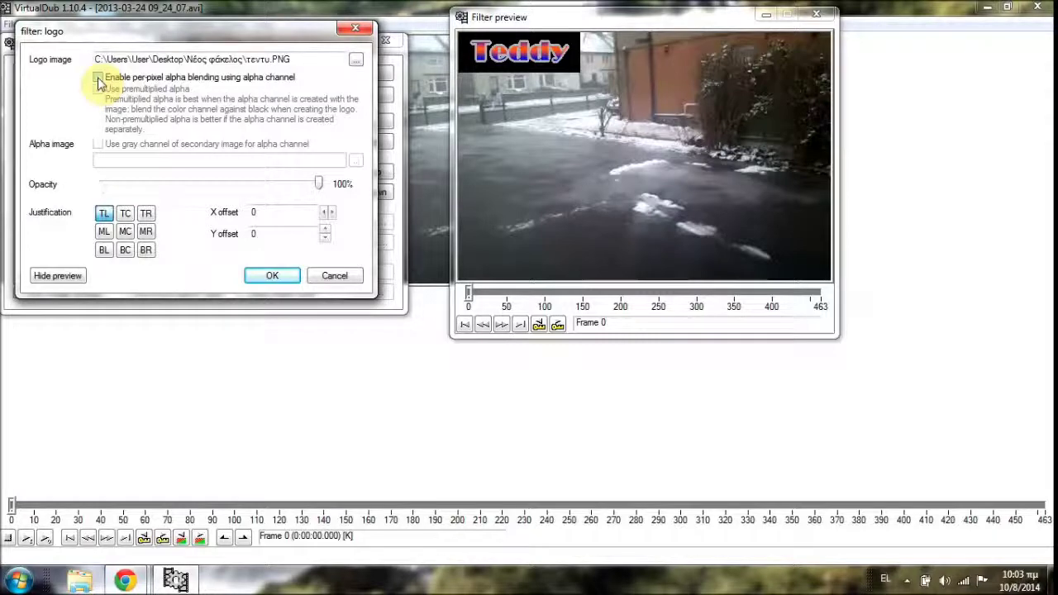
pyautogui.click(97, 77)
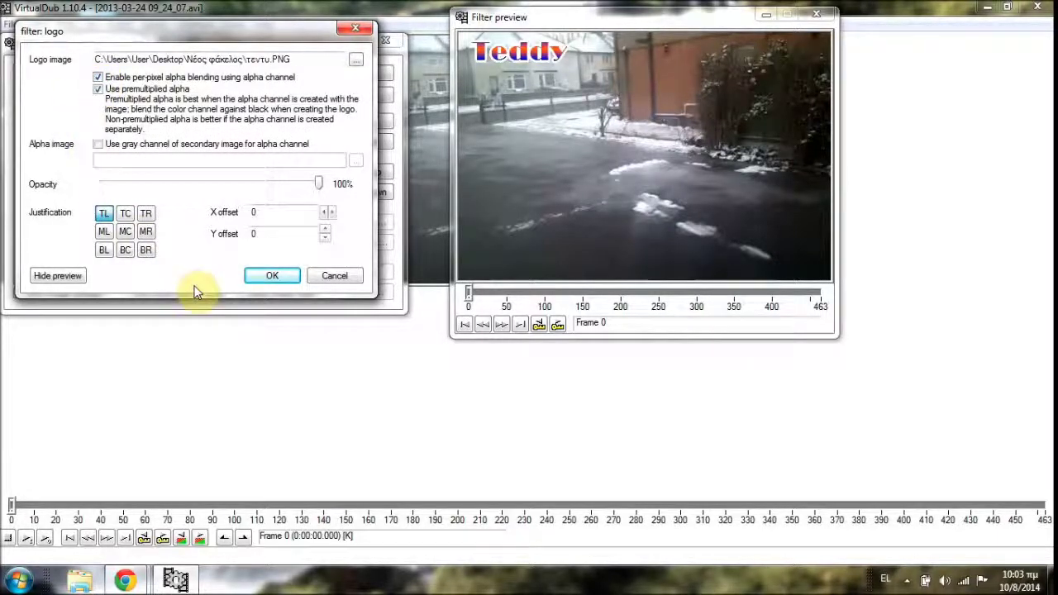
# Try the logo at other justification positions around the frame and in its centre, and return it to top-left (TL).
pyautogui.click(124, 215)
pyautogui.click(145, 213)
pyautogui.click(145, 232)
pyautogui.click(145, 250)
pyautogui.click(124, 250)
pyautogui.click(103, 249)
pyautogui.click(125, 231)
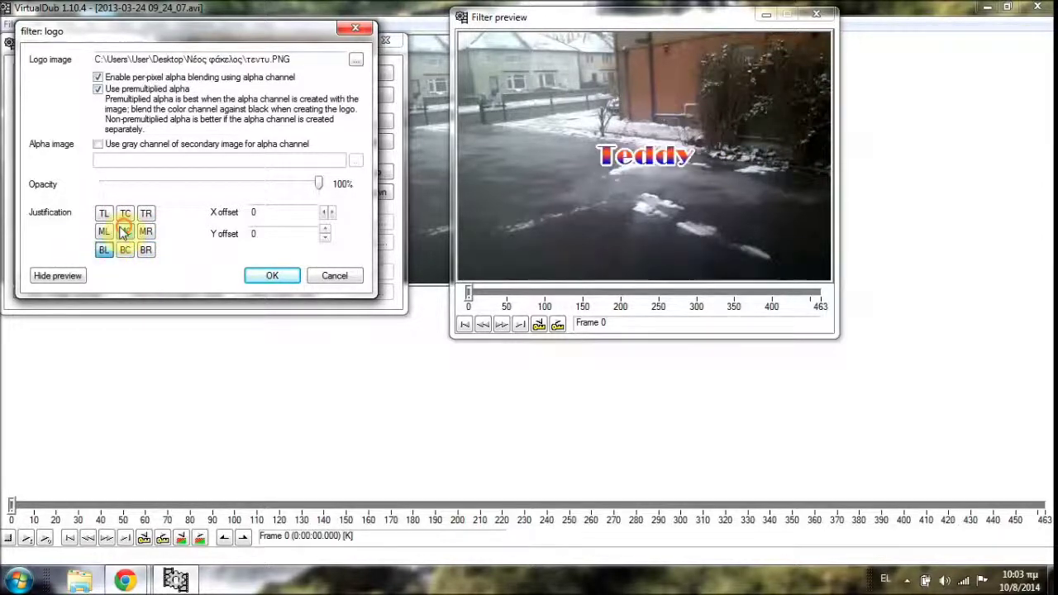
pyautogui.click(103, 214)
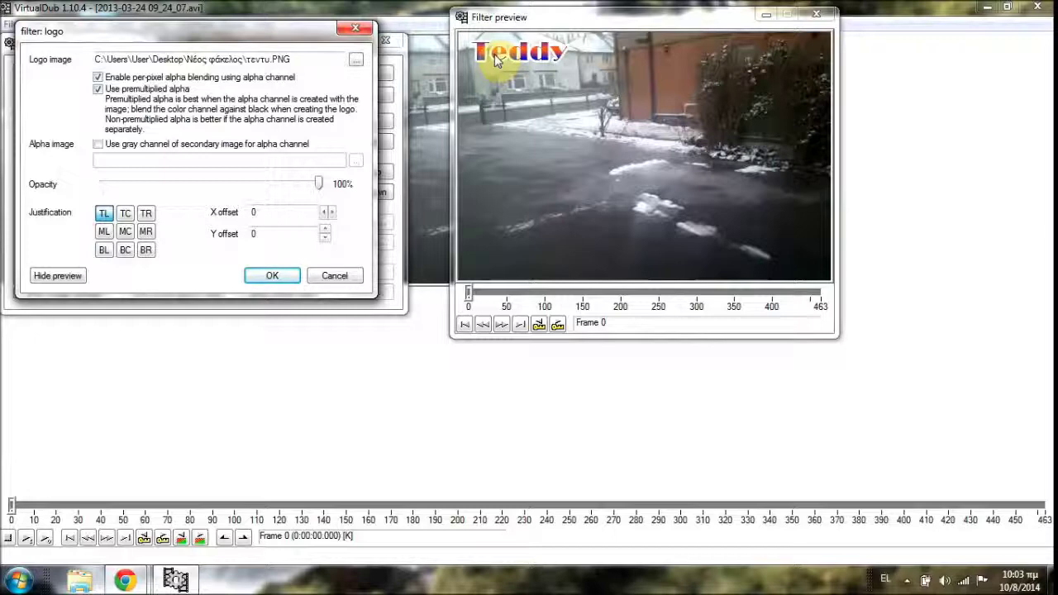
# Move the logo up by setting its Y offset to -10.
pyautogui.click(327, 234)
pyautogui.click(327, 234)
pyautogui.click(327, 234)
pyautogui.click(328, 234)
pyautogui.click(327, 234)
pyautogui.click(328, 233)
pyautogui.click(327, 233)
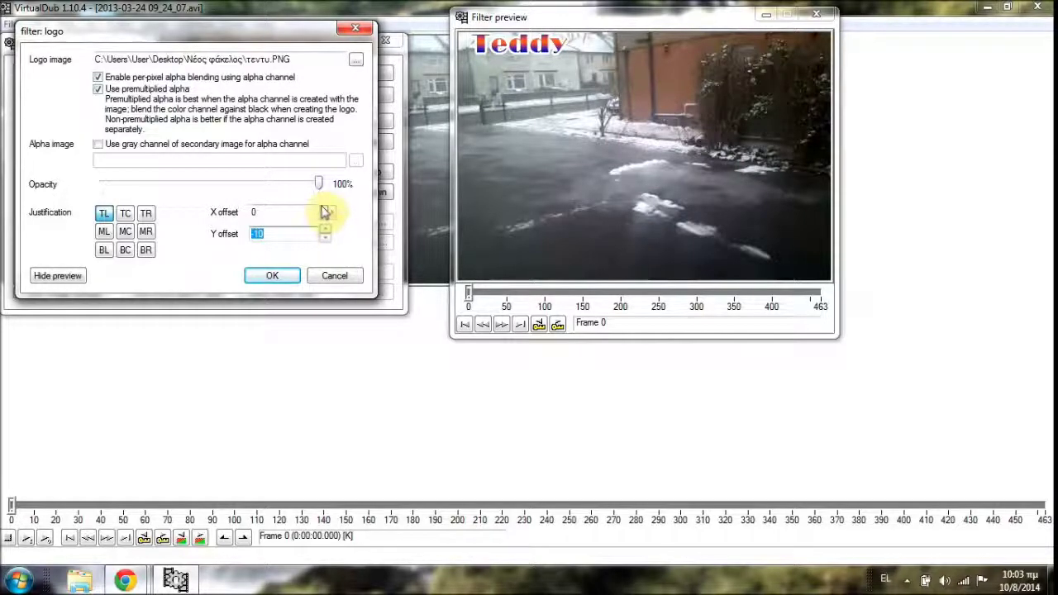
# Set the logo's X offset to -11 and accept the logo filter settings.
pyautogui.click(326, 215)
pyautogui.click(327, 215)
pyautogui.click(327, 217)
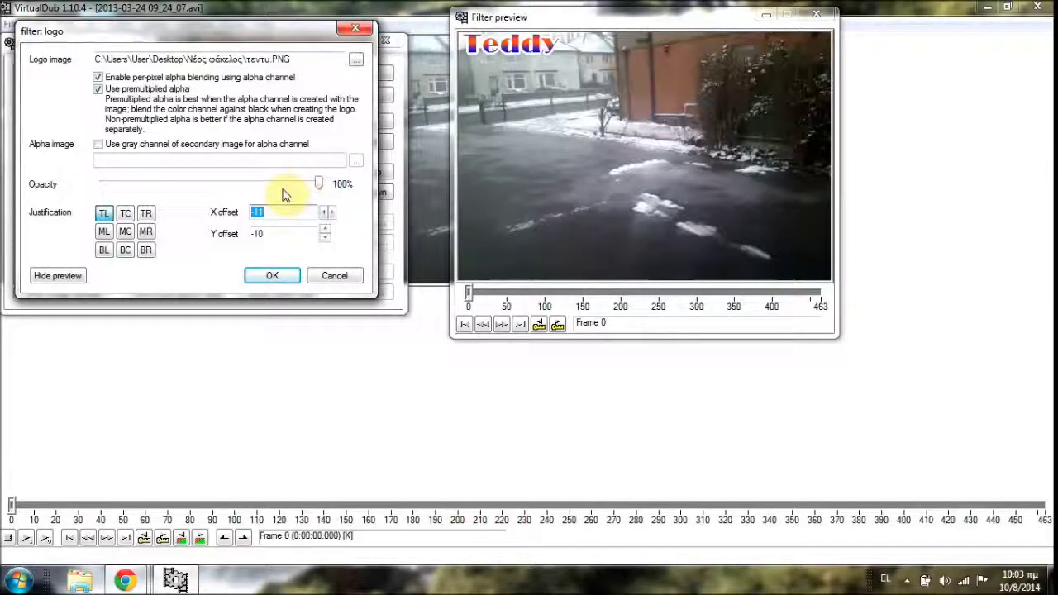
pyautogui.click(270, 277)
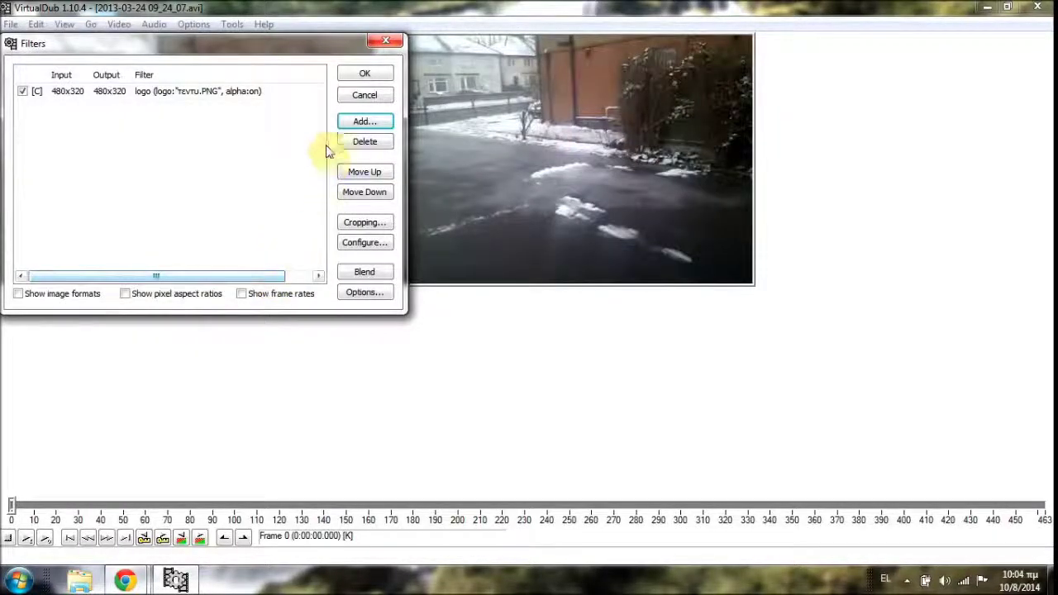
# Accept the filter list and set the video compression to the Xvid MPEG-4 Codec.
pyautogui.click(364, 75)
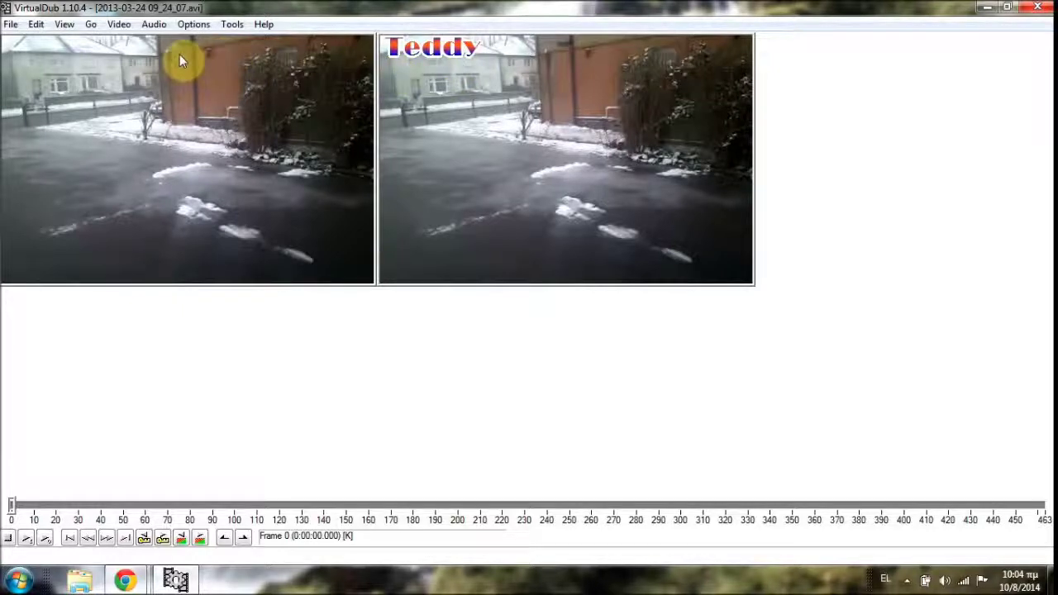
pyautogui.click(124, 25)
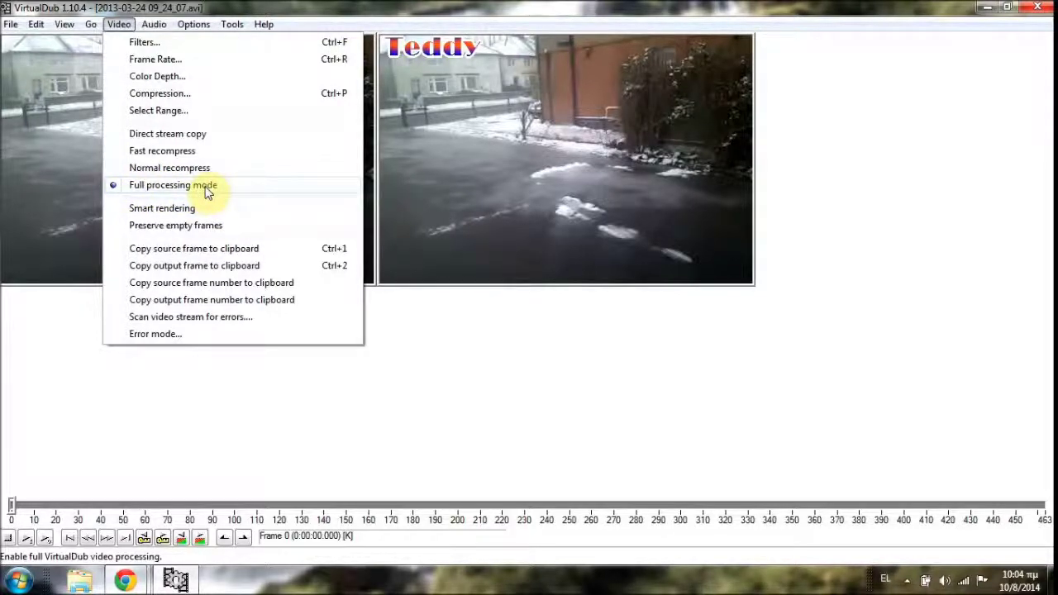
pyautogui.click(159, 94)
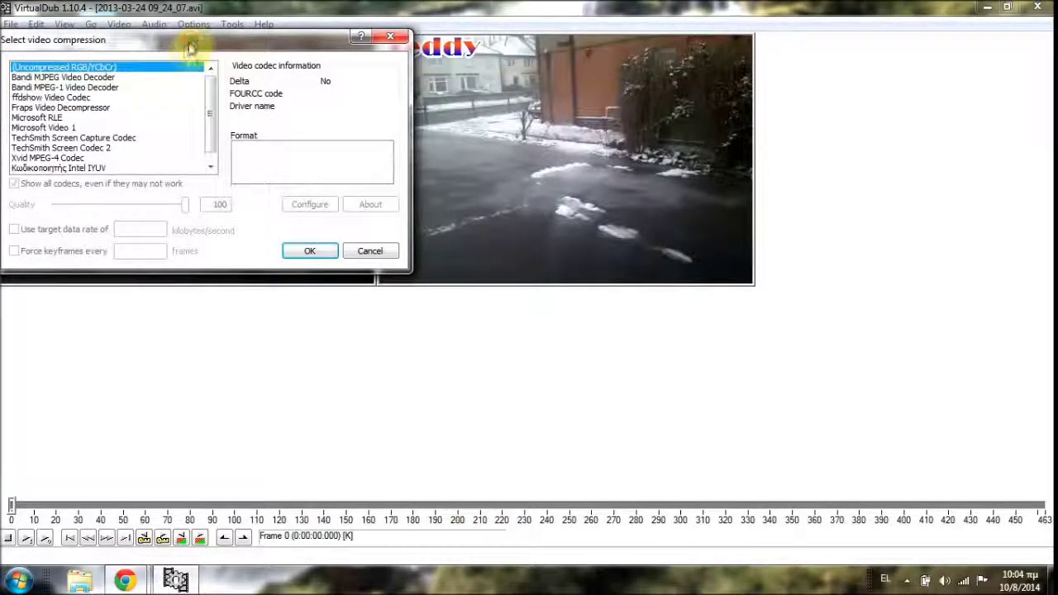
pyautogui.moveTo(198, 37); pyautogui.dragTo(211, 25)
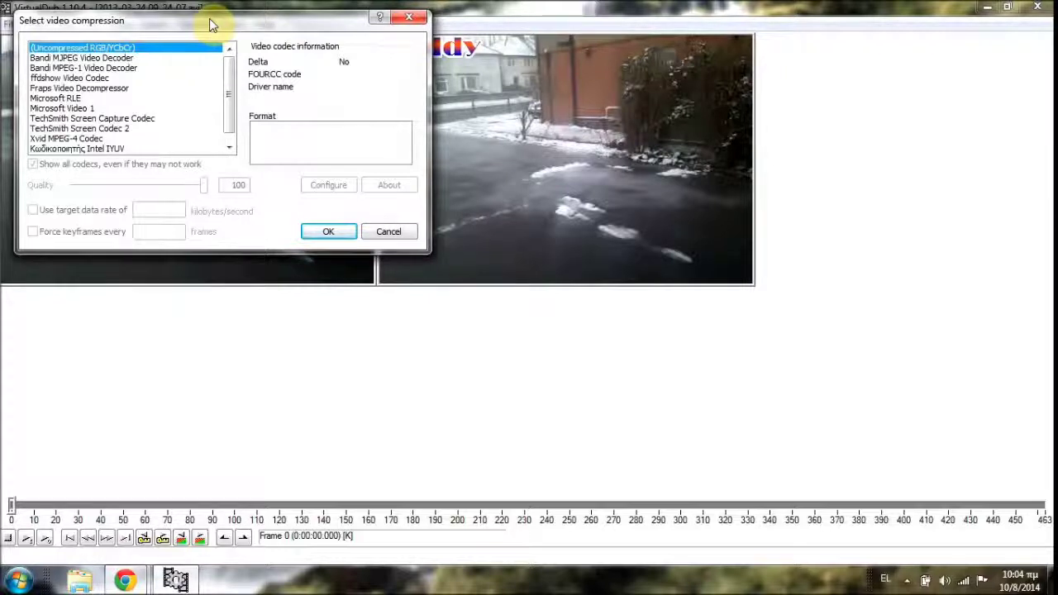
pyautogui.click(71, 141)
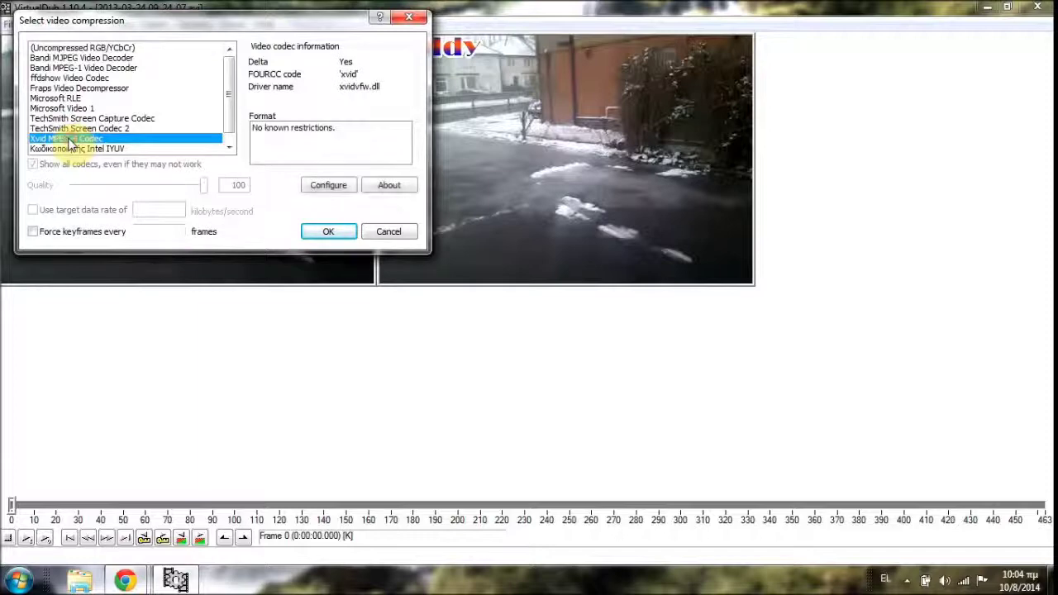
pyautogui.click(328, 233)
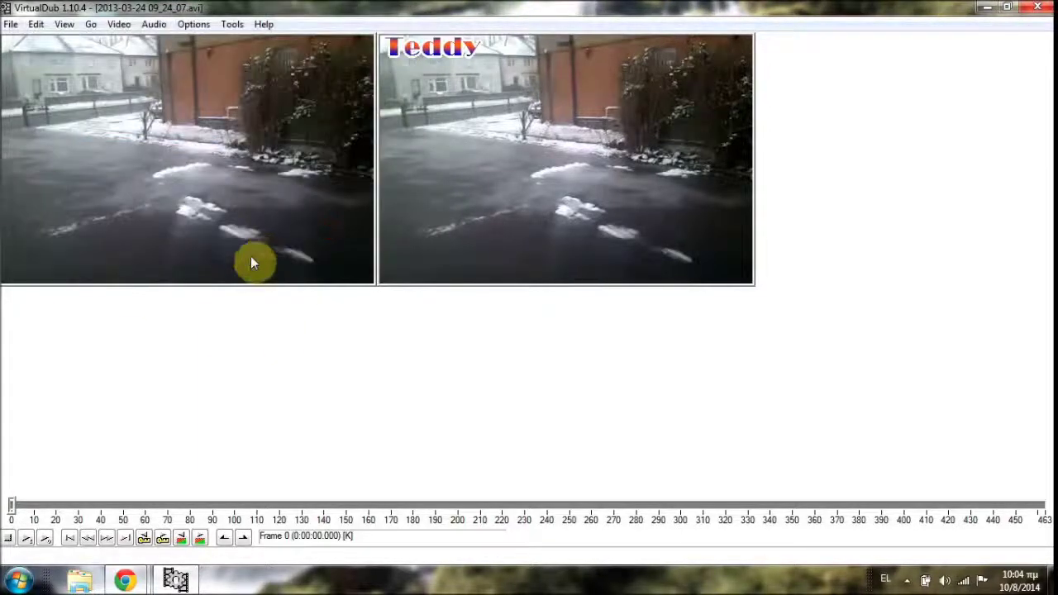
pyautogui.click(11, 24)
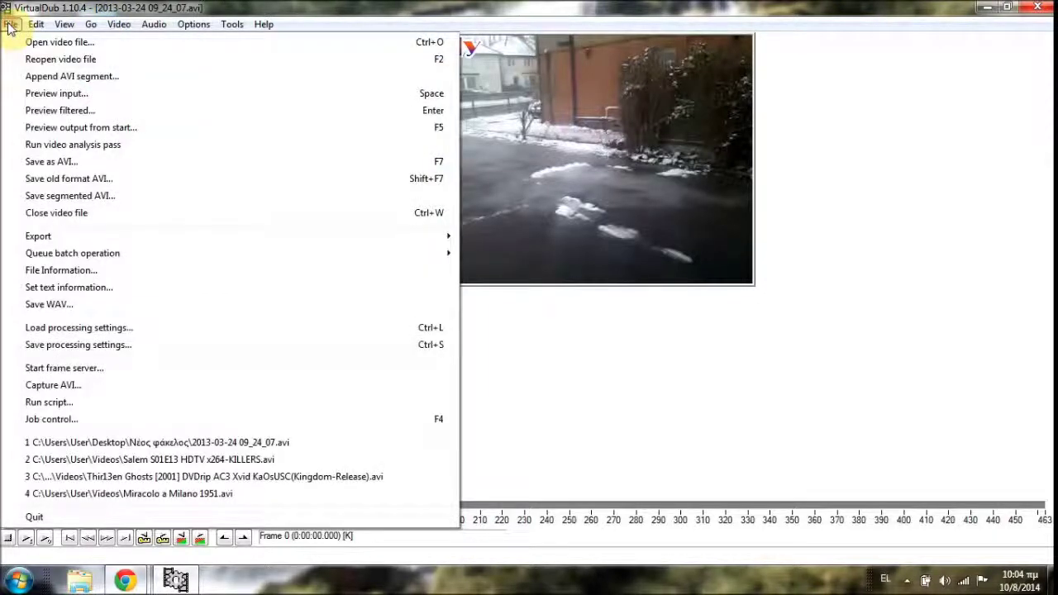
pyautogui.click(46, 162)
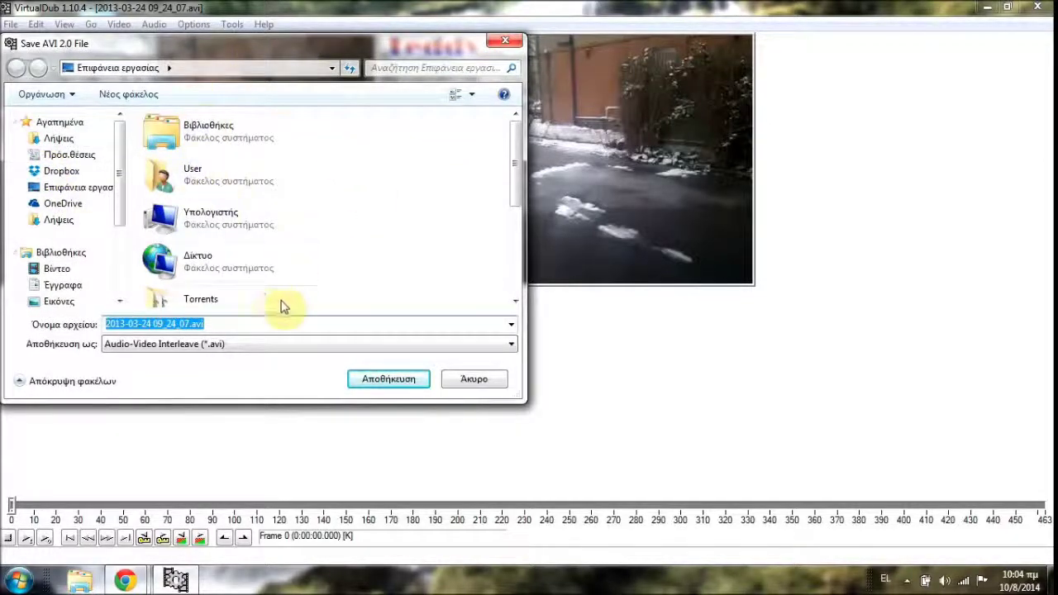
pyautogui.click(259, 322)
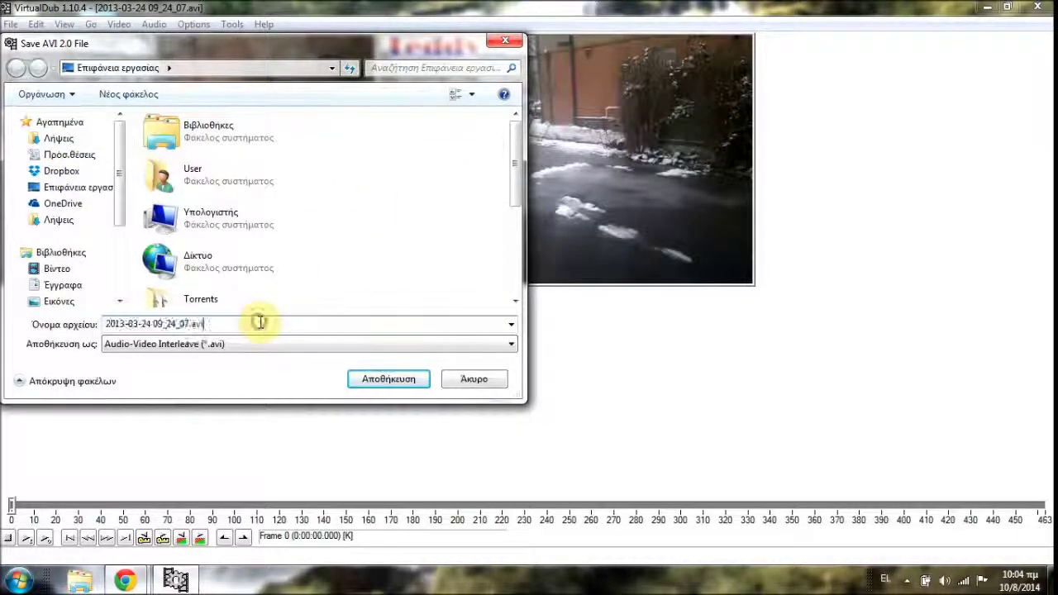
pyautogui.click(402, 382)
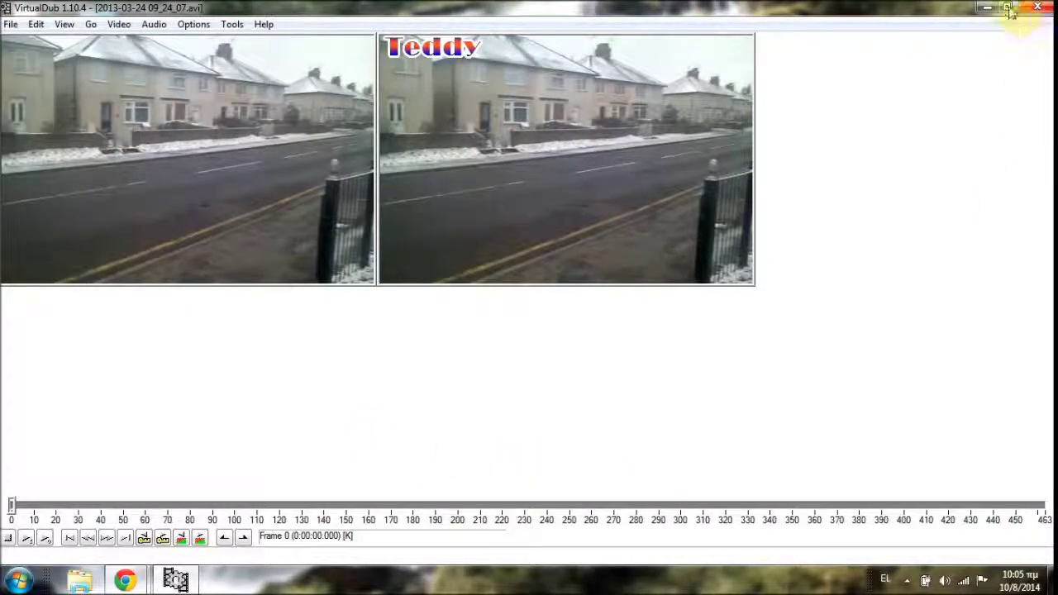
pyautogui.click(982, 7)
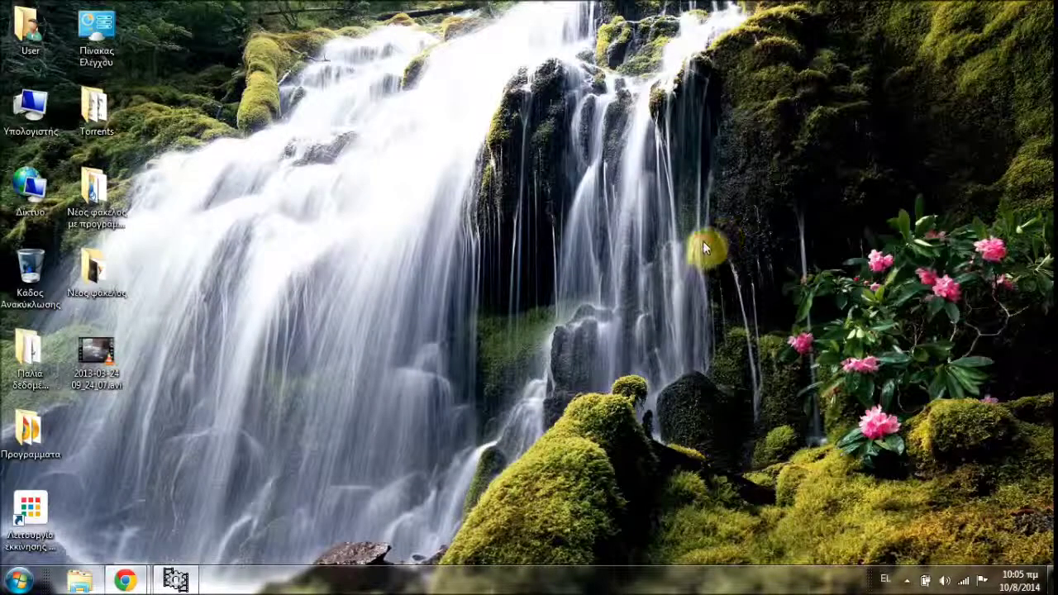
pyautogui.doubleClick(98, 345)
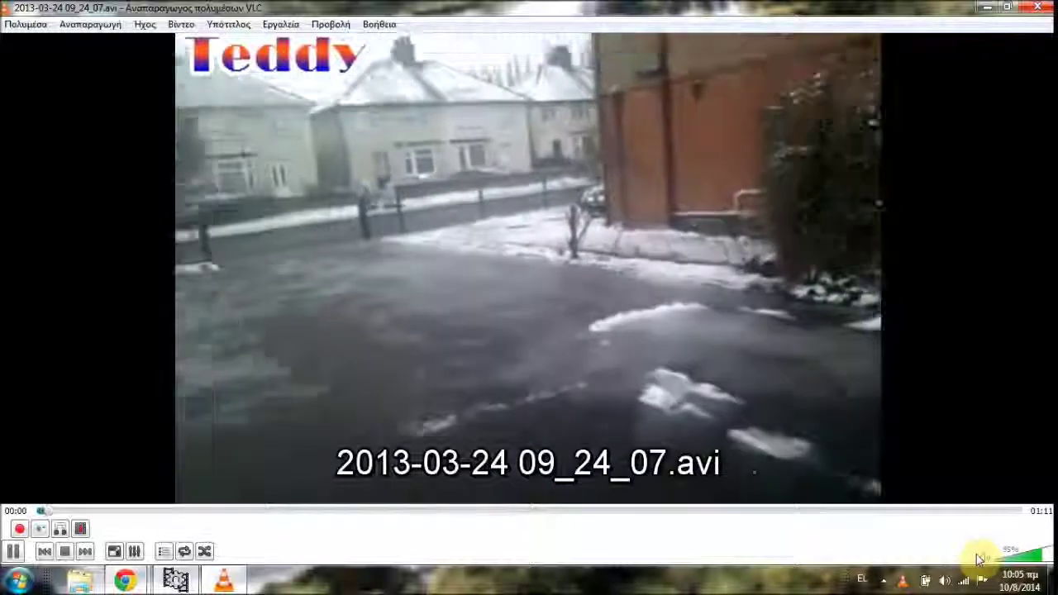
pyautogui.click(984, 557)
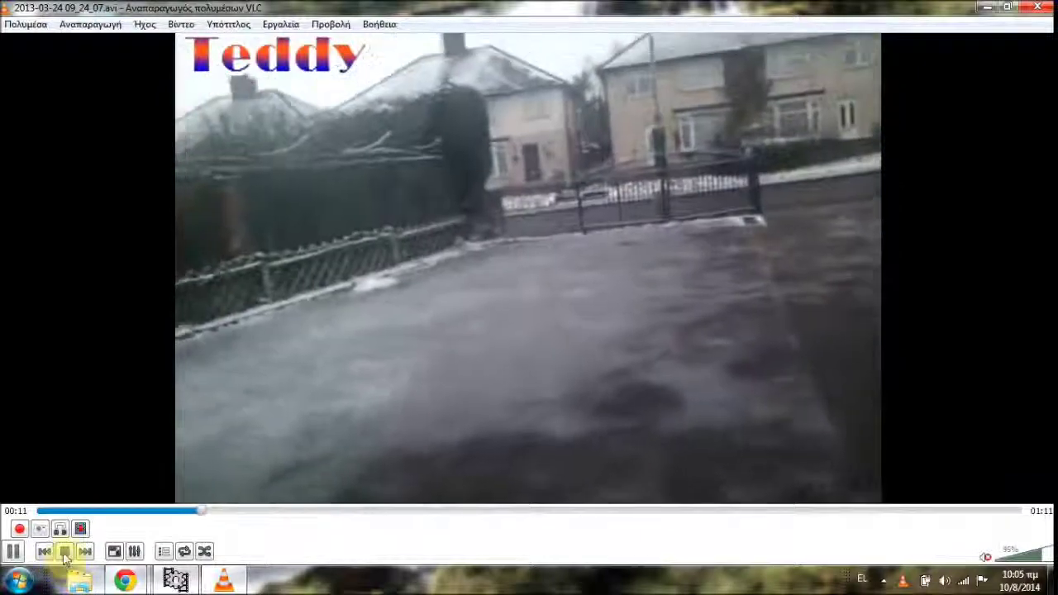
pyautogui.click(65, 551)
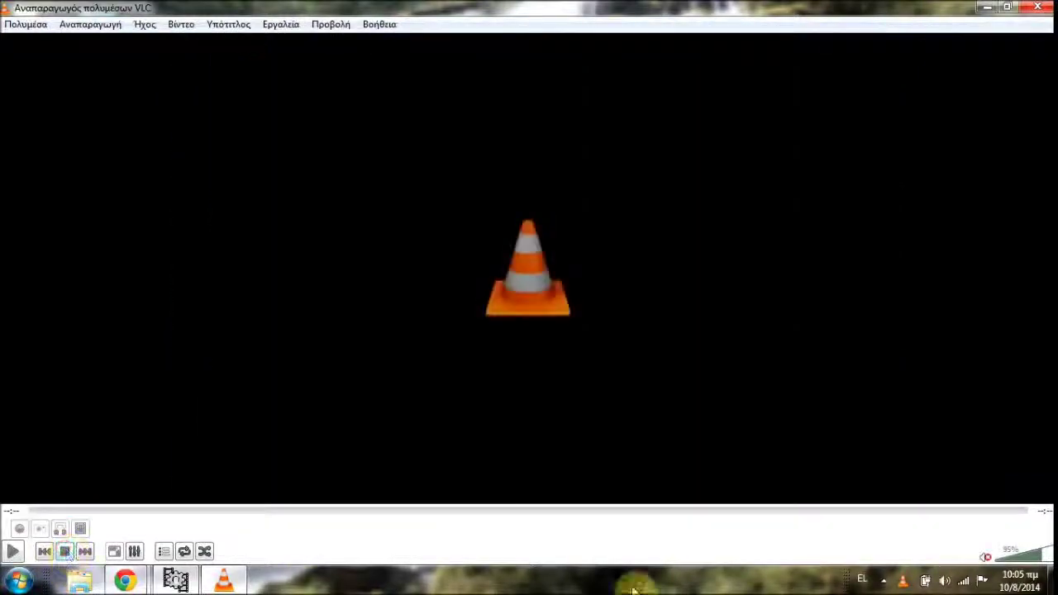
pyautogui.click(1042, 10)
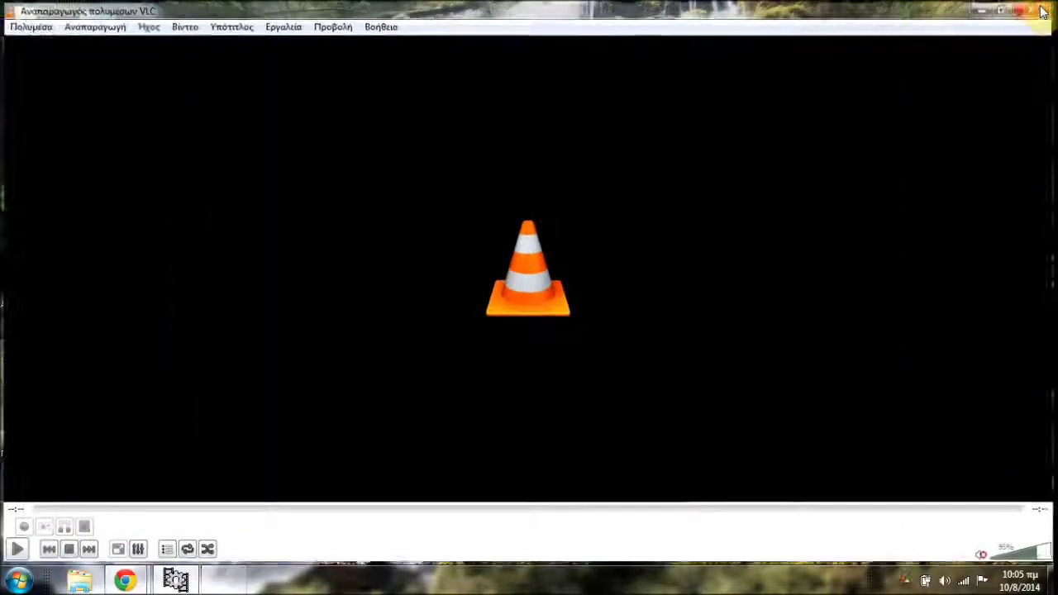